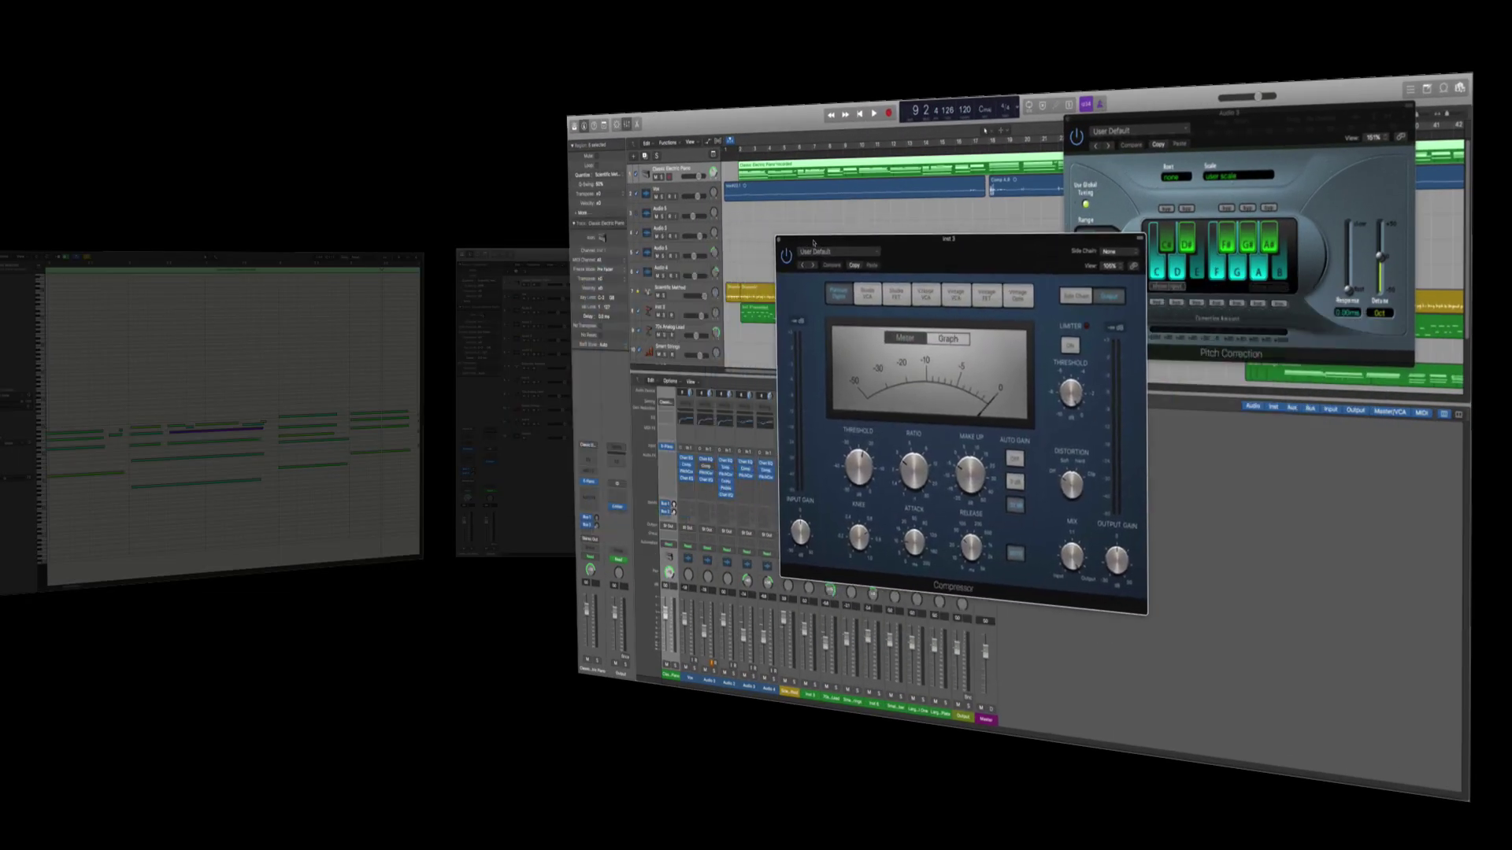
Check the Window menu without opening anything, then maximize the piano roll on the left monitor.
mouse_move(721, 82)
click(720, 114)
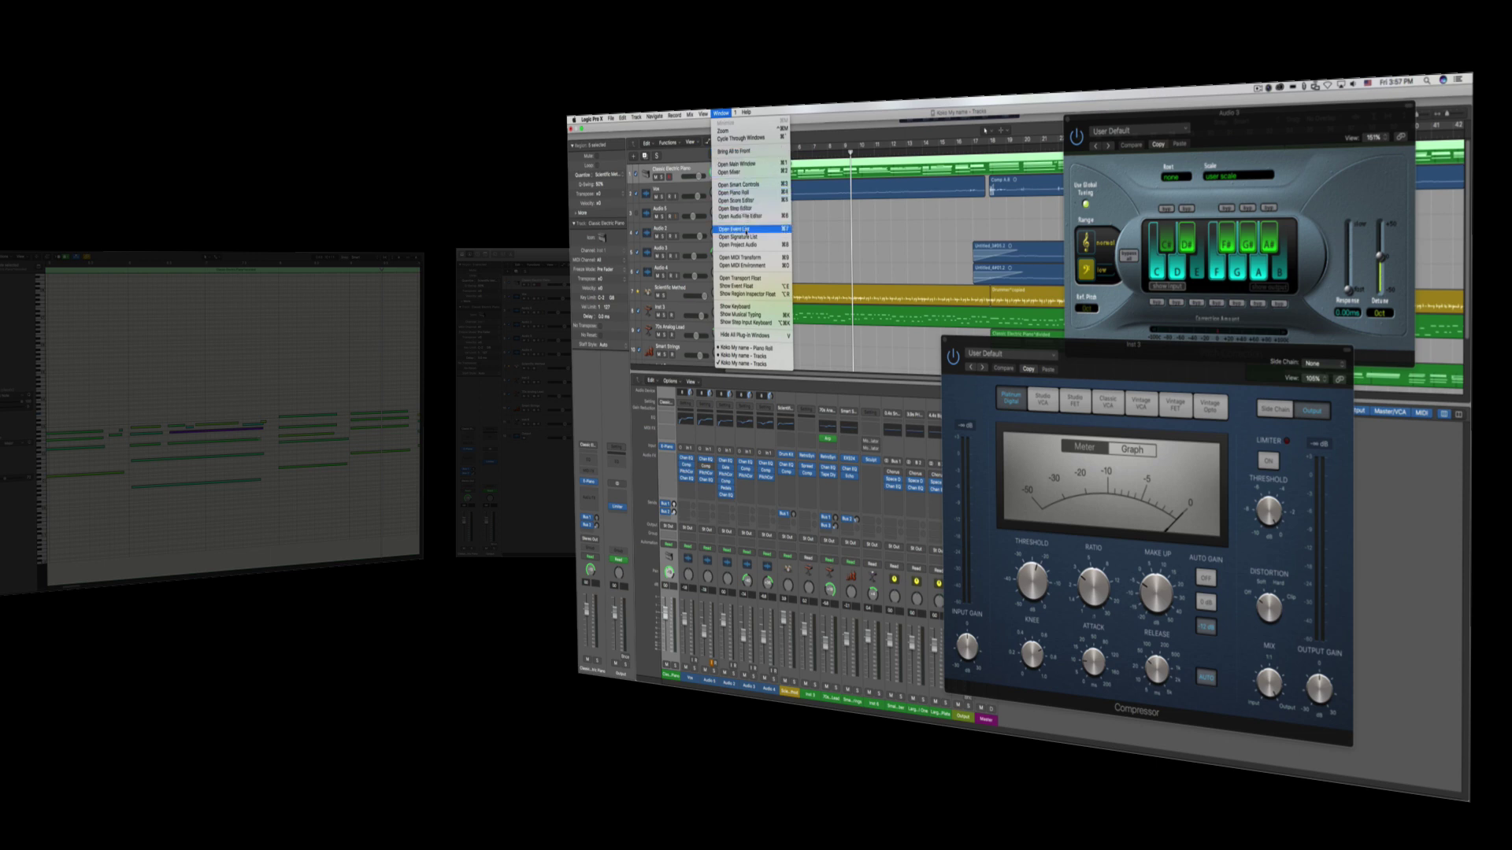
click(745, 171)
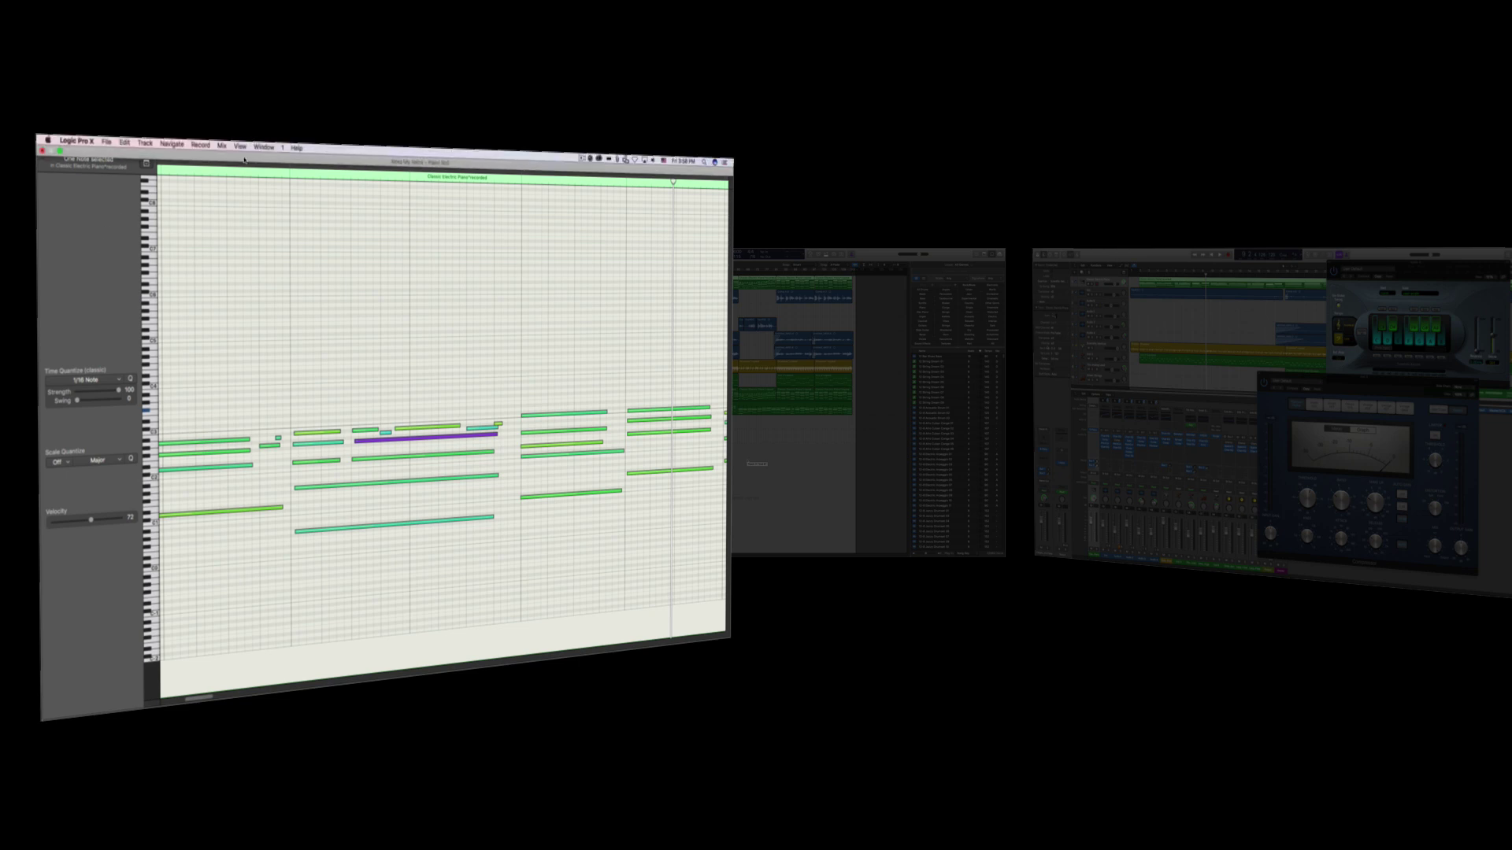
click(258, 146)
click(410, 154)
click(276, 273)
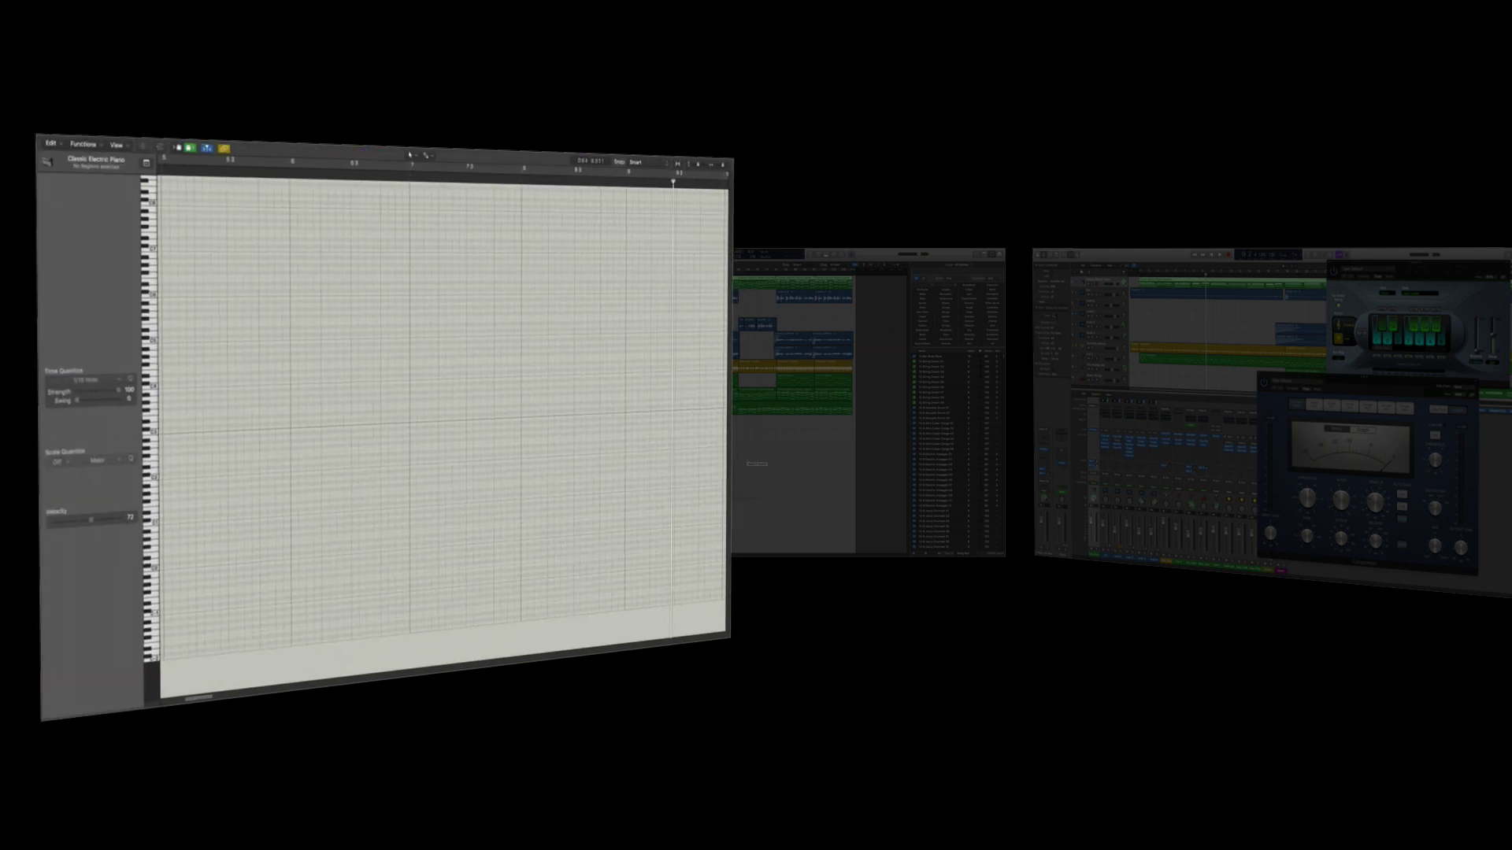